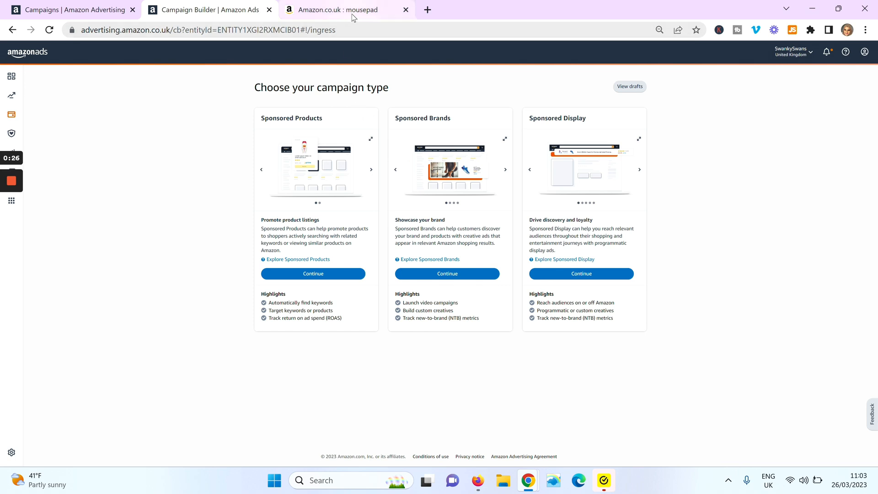
Step: Examine the Amazon search results for mousepad, including the sponsored video ad, before returning to the campaign builder
mouse_move(352, 14)
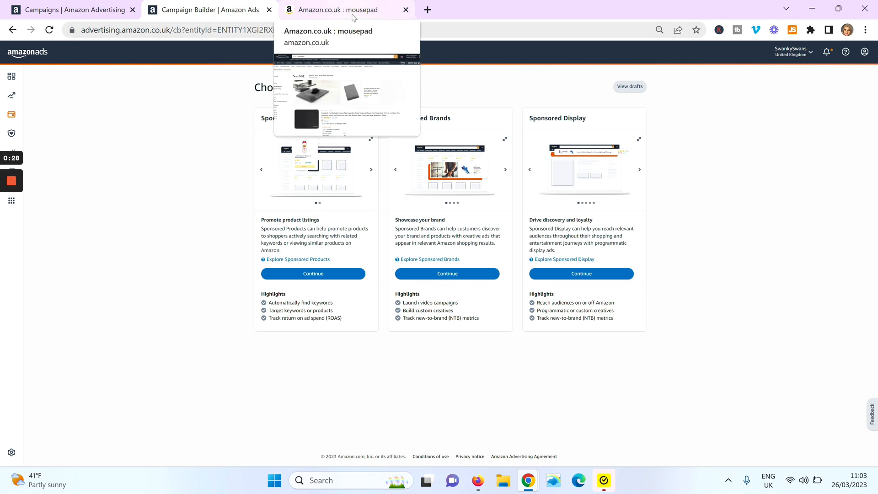
click(355, 14)
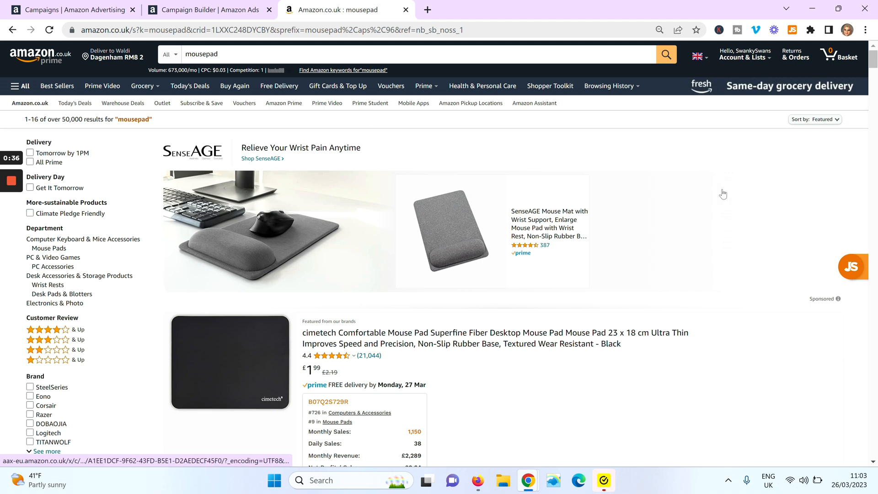
drag(873, 61, 873, 407)
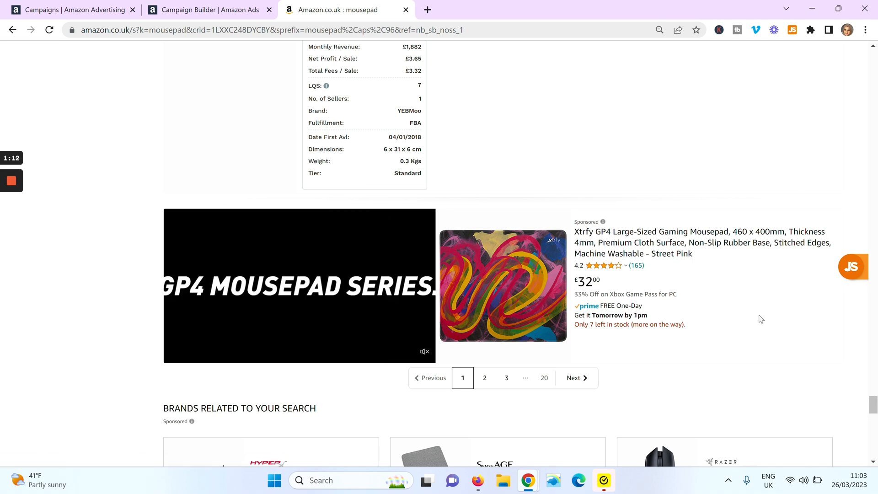
click(181, 9)
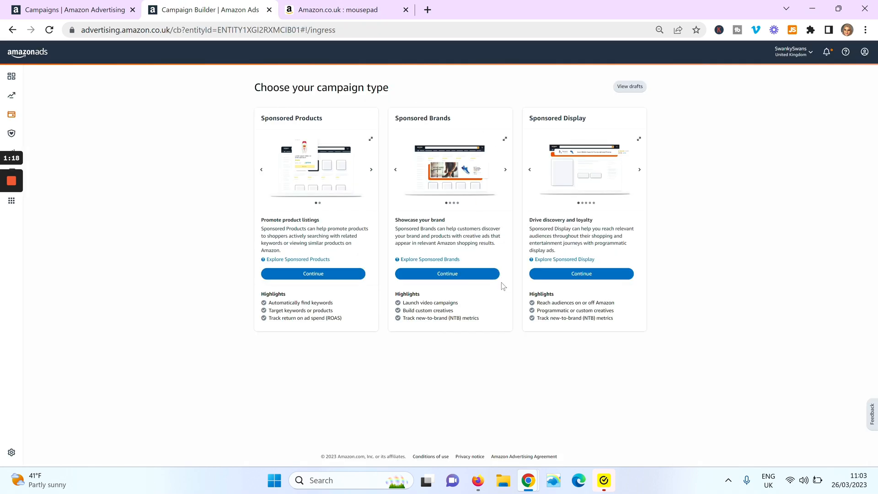
Step: Start a Sponsored Brands campaign and name it SB - VID - Product Code - red
click(447, 274)
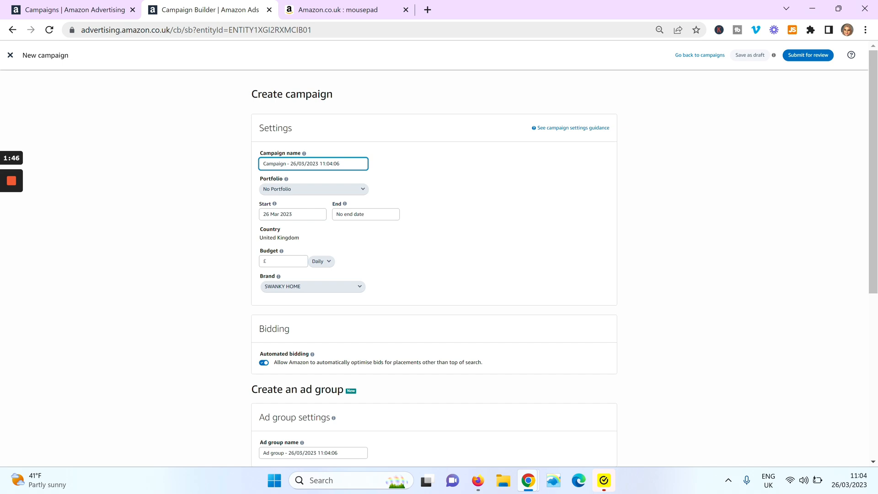
key(shift+Left)
key(shift+Left)
key(BackSpace)
key(BackSpace)
key(BackSpace)
key(BackSpace)
key(BackSpace)
key(BackSpace)
key(BackSpace)
key(BackSpace)
key(BackSpace)
key(BackSpace)
key(BackSpace)
key(BackSpace)
key(BackSpace)
key(BackSpace)
key(BackSpace)
key(BackSpace)
key(BackSpace)
key(BackSpace)
key(BackSpace)
key(BackSpace)
text(Pro)
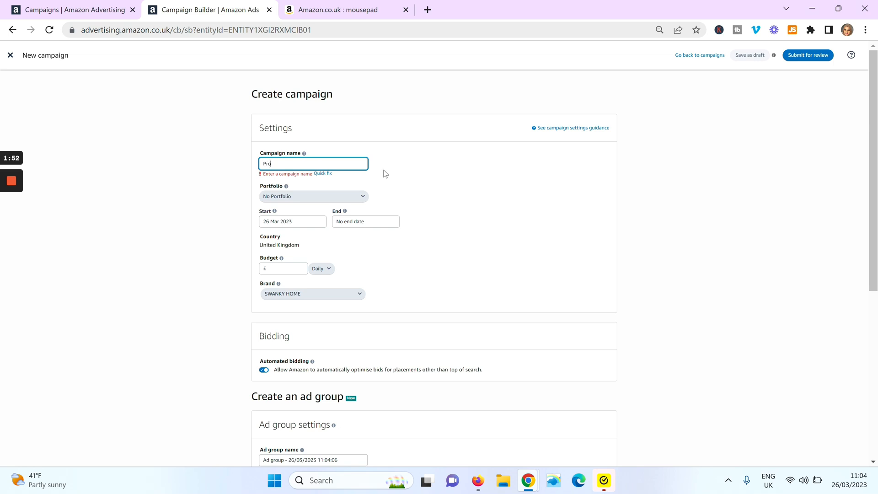
text(duct Code)
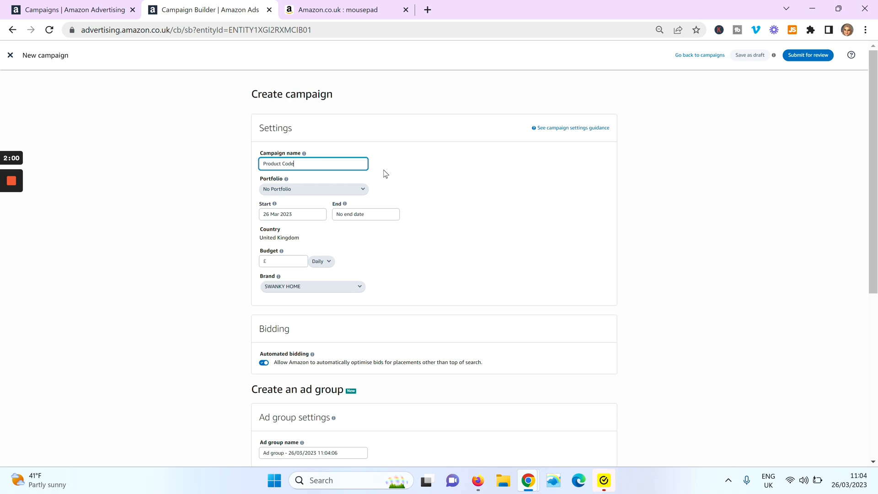
text(-)
key(Left)
text(SB - VID -)
text(- red)
Step: Set the campaign's daily budget to £5
click(360, 191)
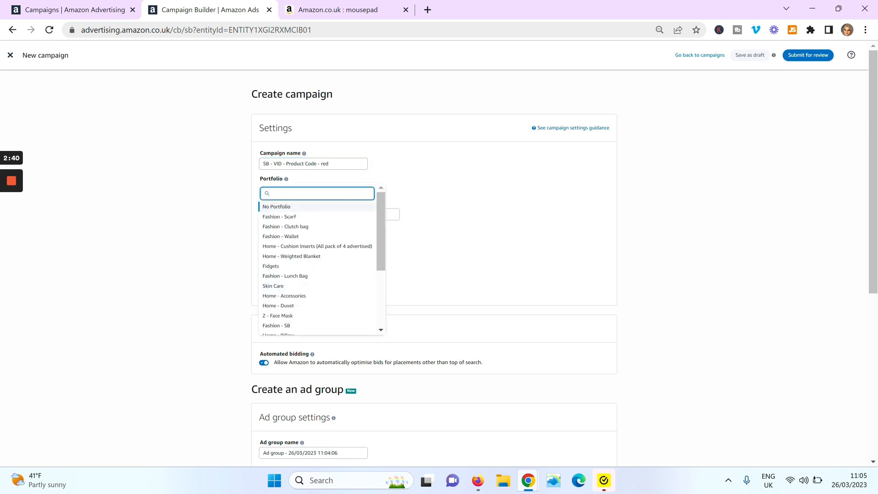
click(403, 175)
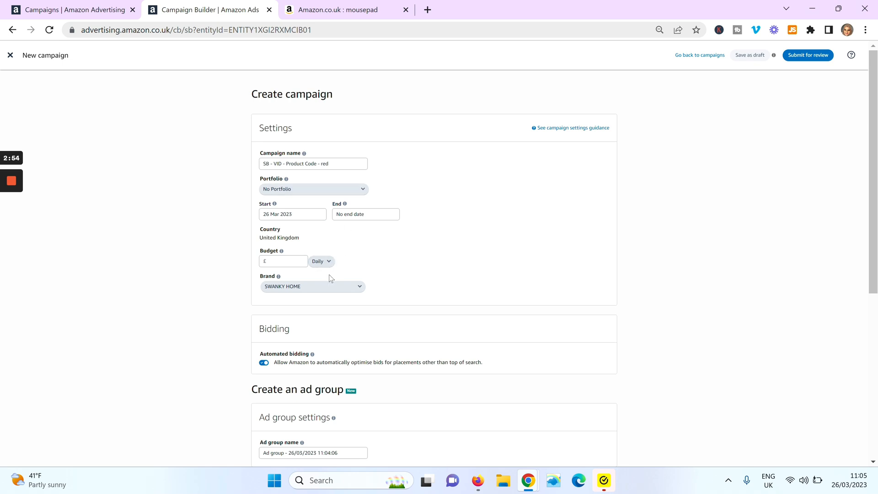
click(293, 262)
text(5)
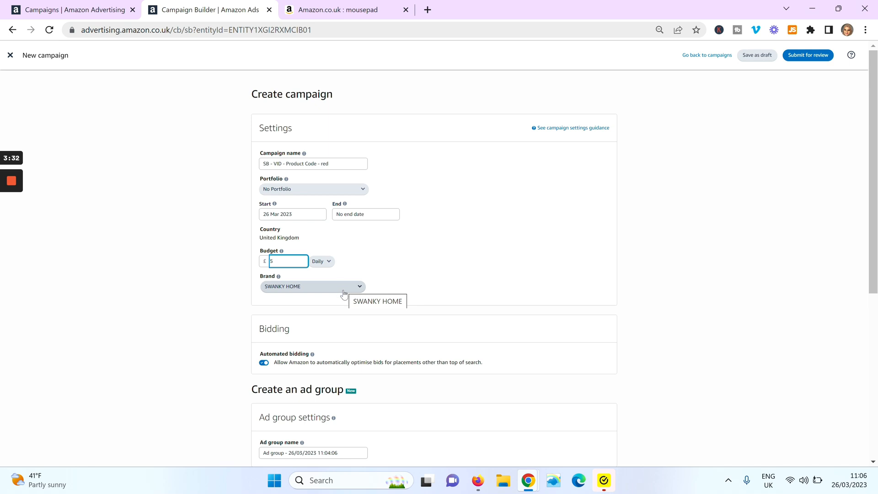
Step: Choose the Video ad format for the ad group
drag(873, 171, 874, 228)
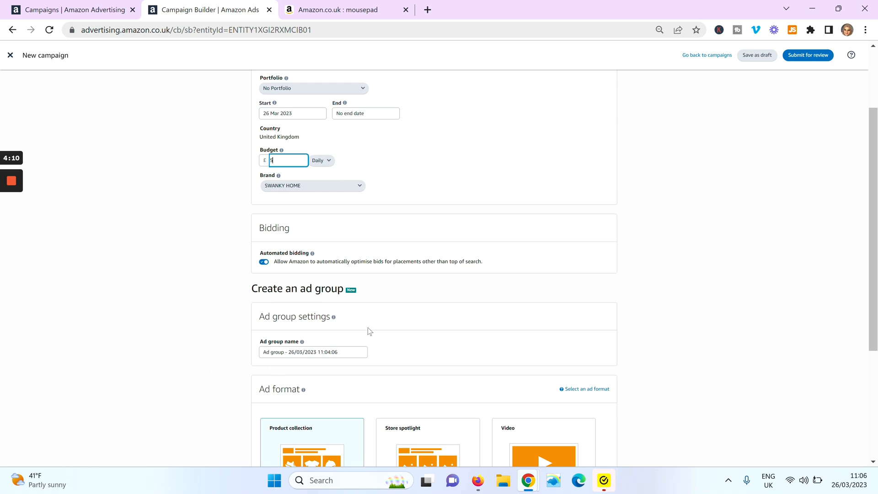
mouse_move(12, 226)
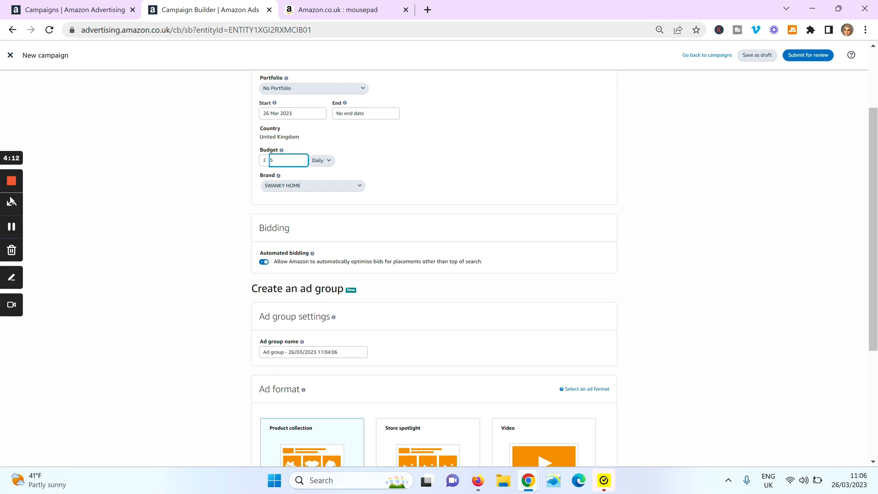
scroll(11, 229, down, 4)
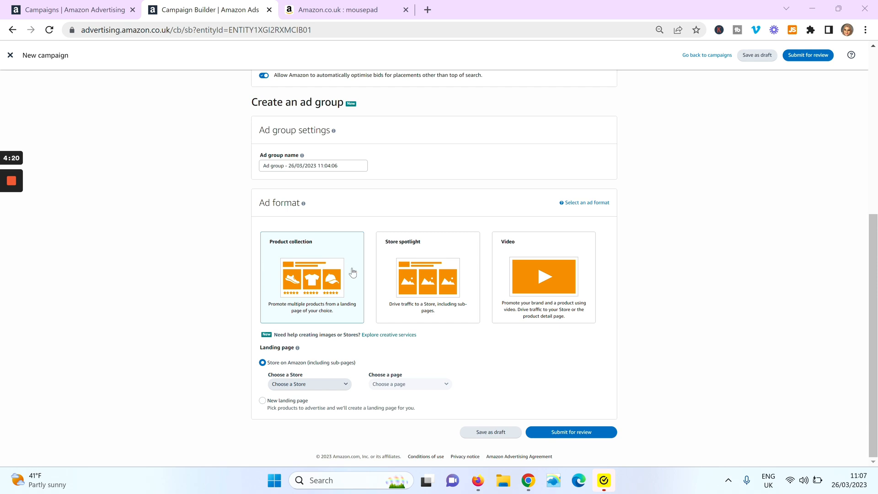
click(563, 258)
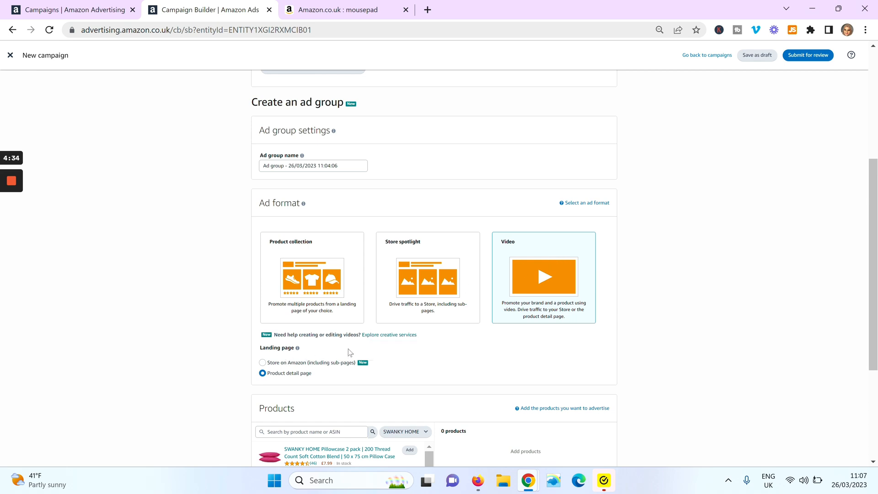
Step: Set the video ad's landing page to the product detail page
click(262, 363)
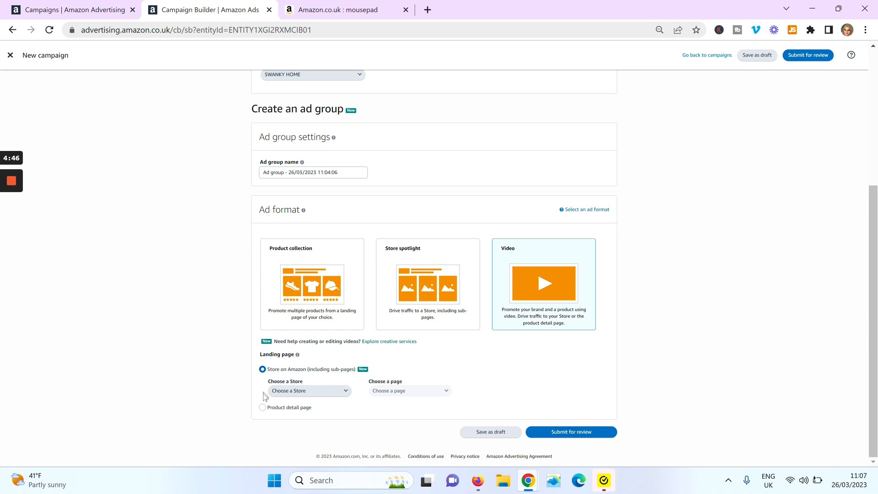
click(263, 408)
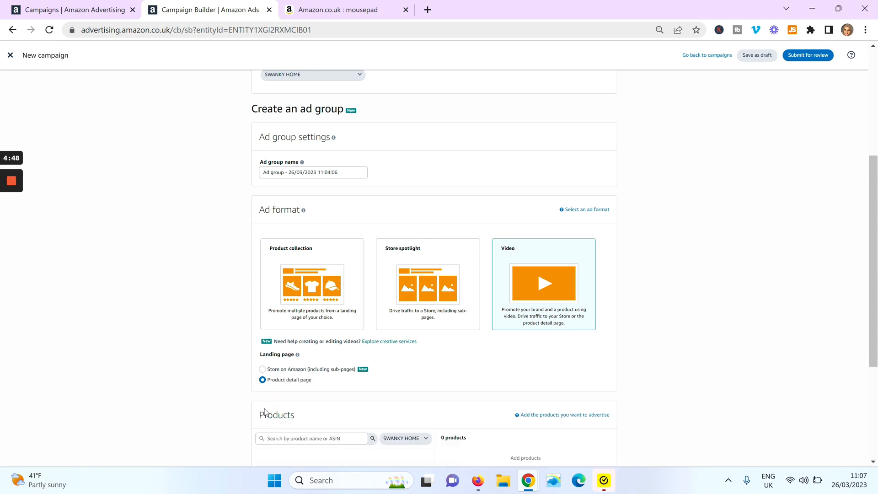
click(262, 369)
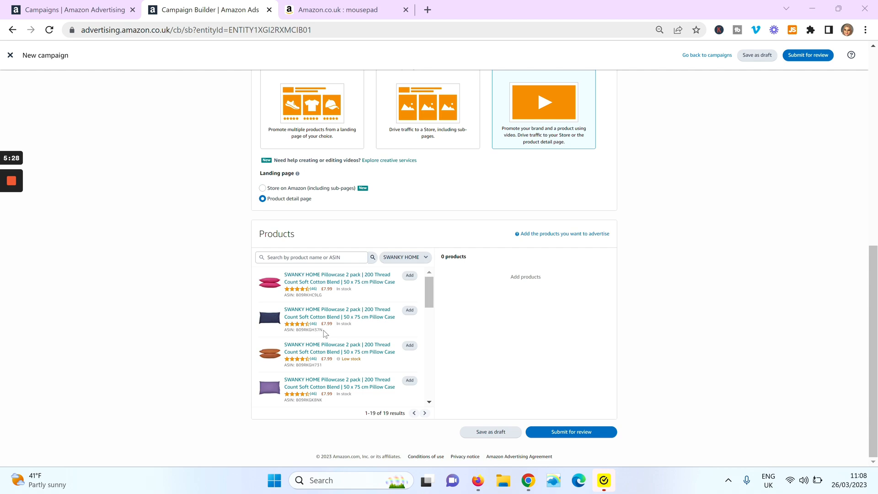
Step: Try product targeting, adding the Sheets & Pillowcases category as a target
click(268, 257)
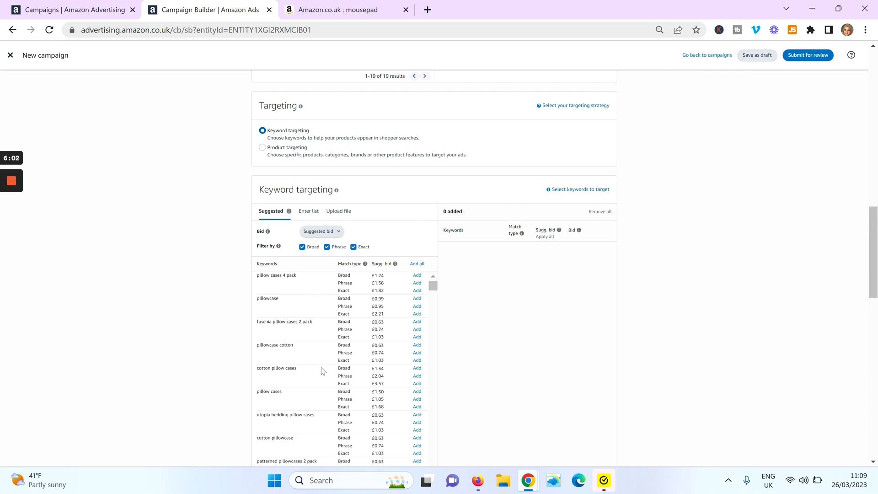
click(262, 148)
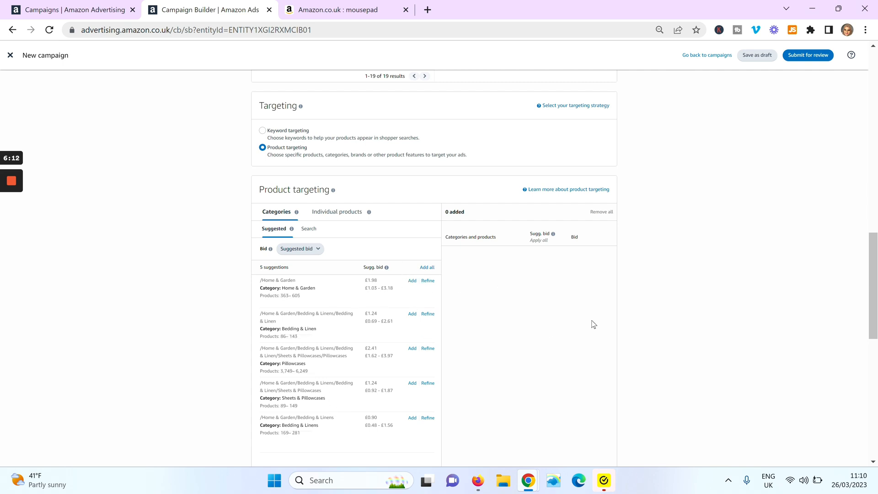
scroll(876, 274, down, 2)
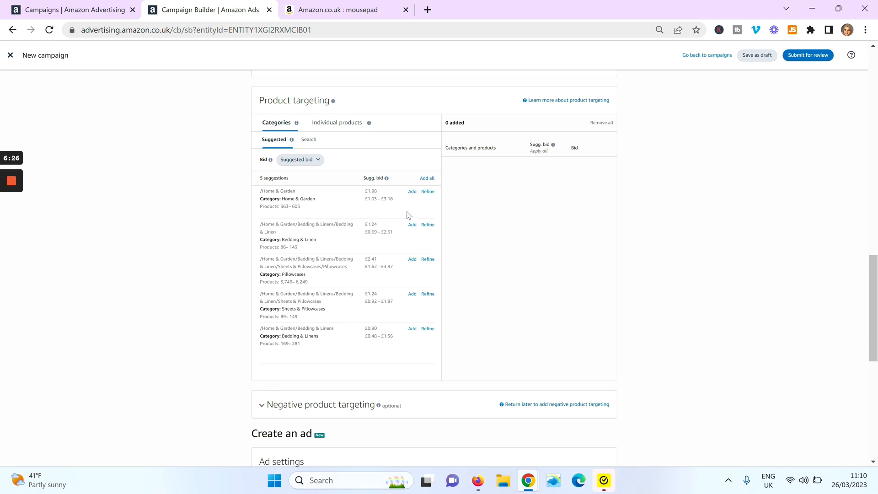
click(412, 225)
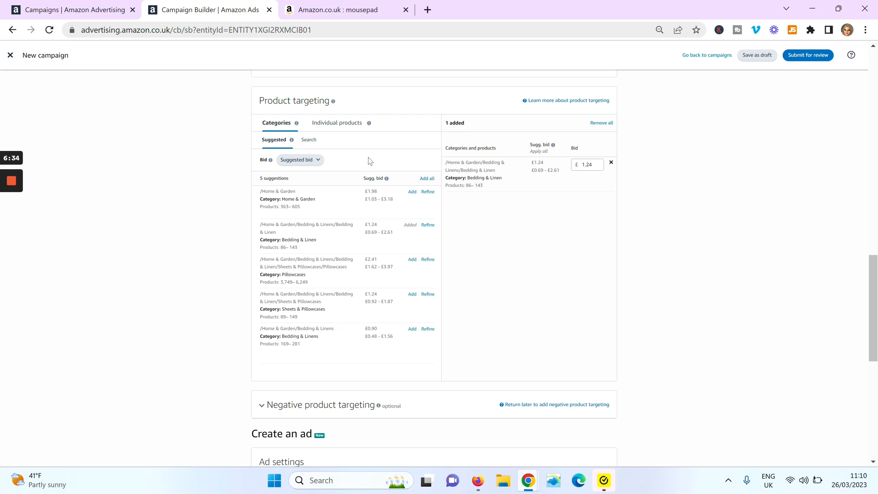
click(412, 295)
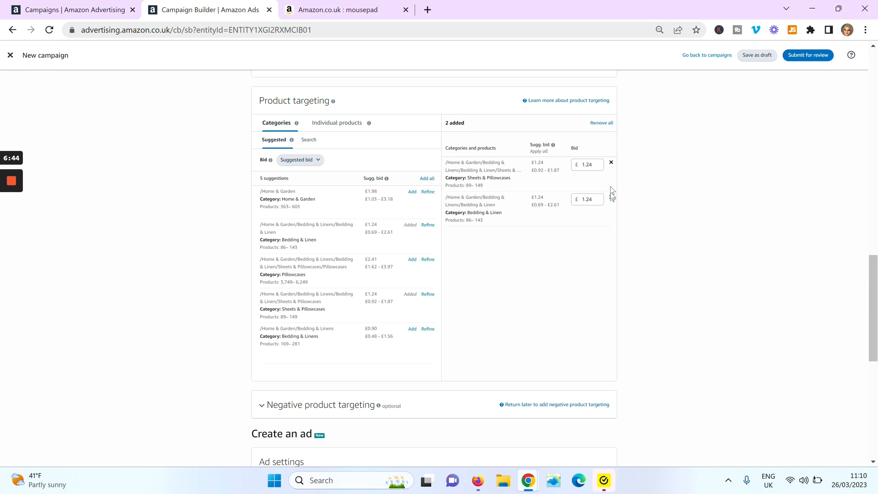
click(611, 198)
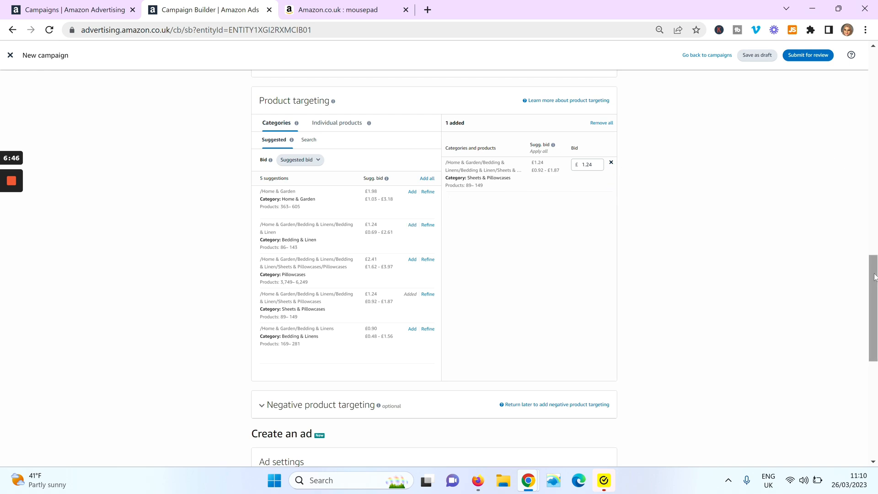
Step: Switch the targeting back to keyword targeting
drag(875, 288, 875, 279)
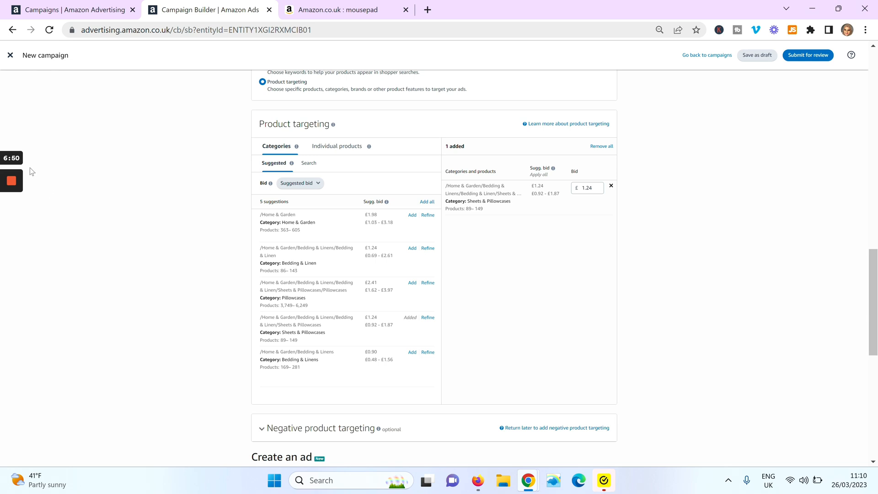
mouse_move(16, 181)
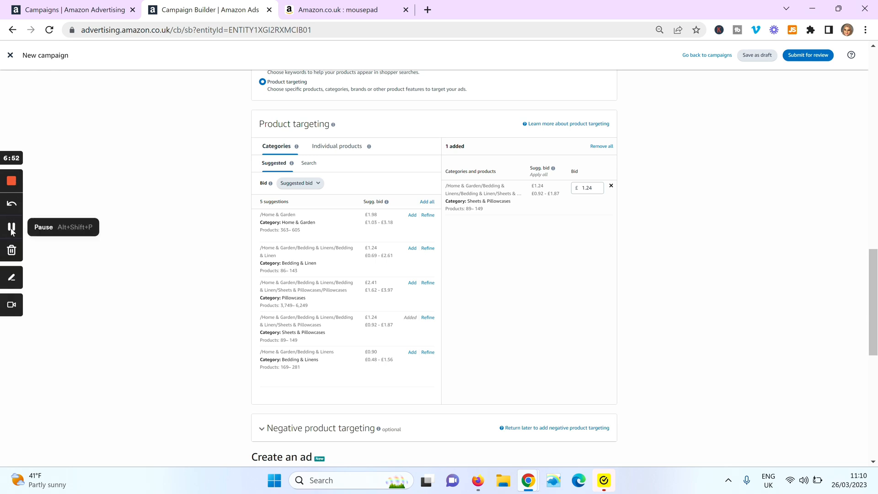
scroll(260, 170, up, 2)
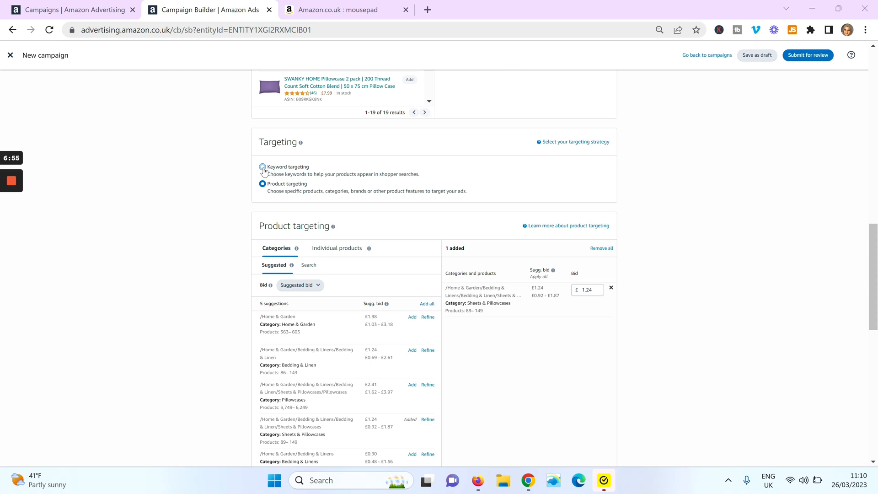
click(263, 168)
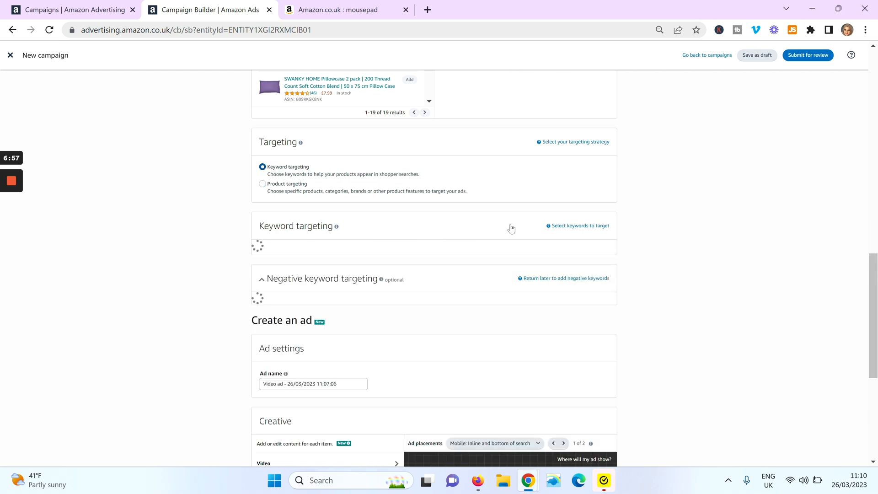
Step: Filter the suggested keywords to Broad match only
drag(876, 221, 876, 244)
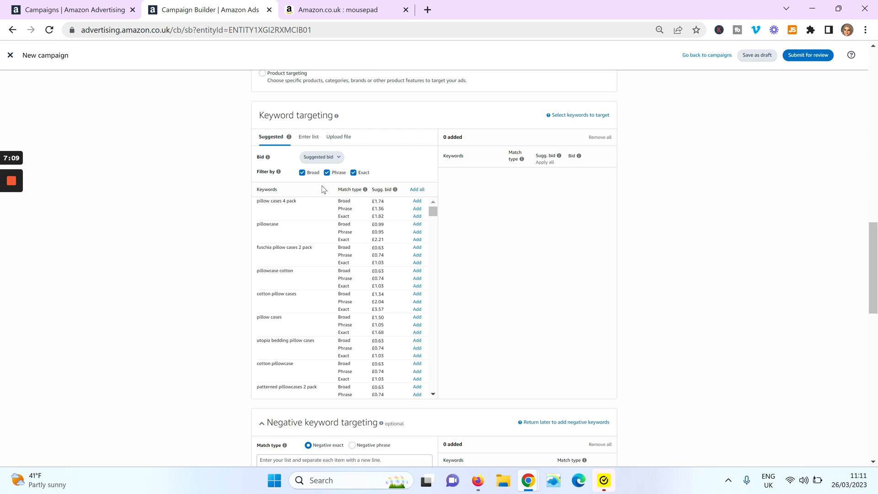
click(327, 174)
click(352, 174)
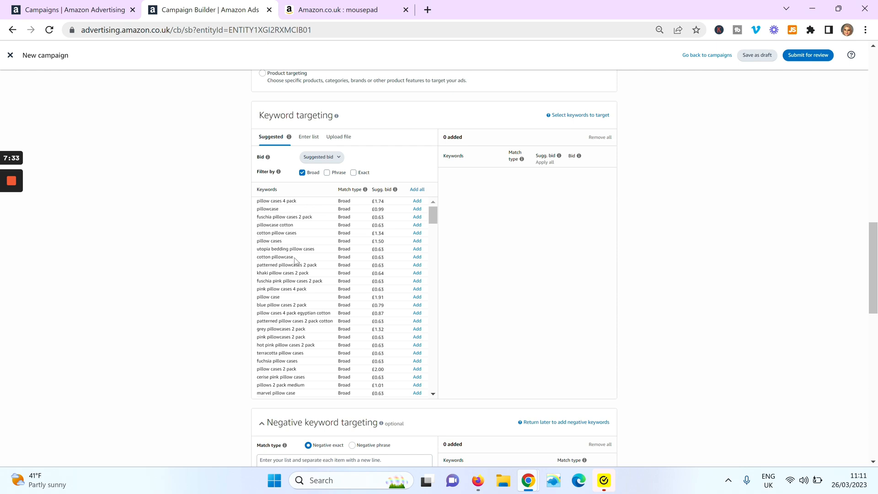
Step: Add the broad keywords pillow cases 4 pack, fuschia pillow cases 2 pack, cotton pillow cases and utopia bedding pillow cases
click(417, 203)
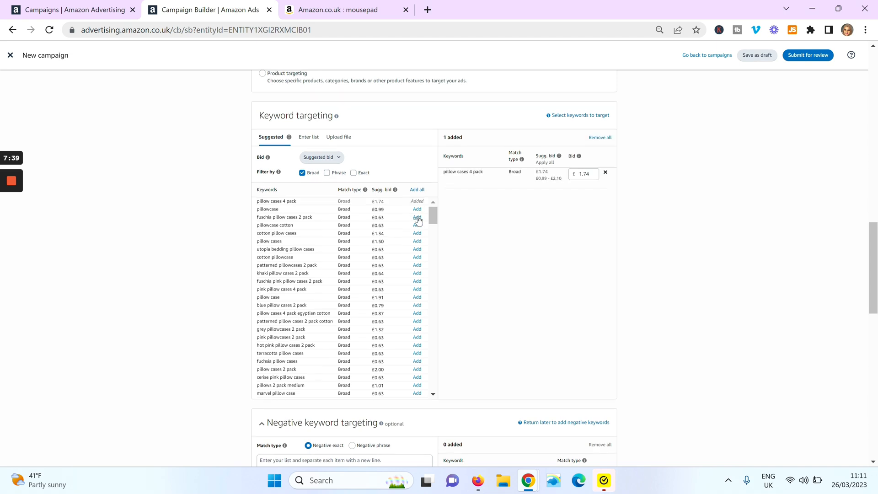
click(417, 218)
click(417, 234)
click(417, 249)
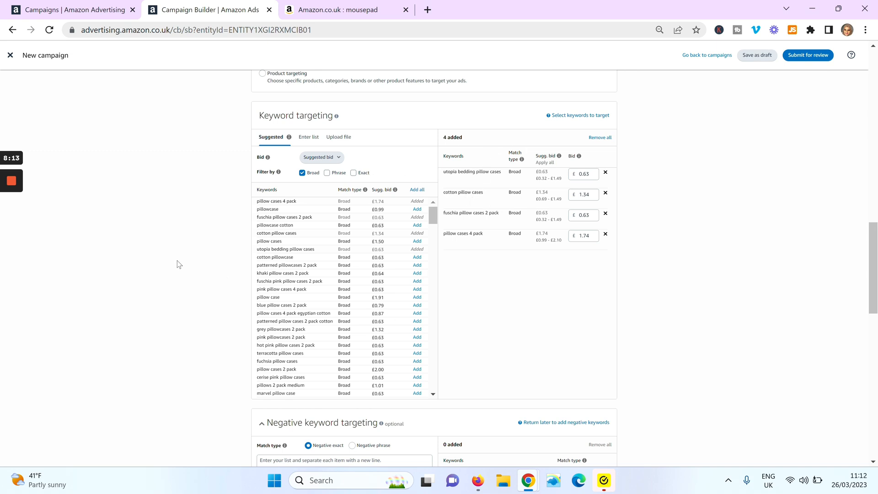
Step: Add pillows 2 pack as a negative exact keyword
mouse_move(17, 206)
scroll(14, 227, down, 6)
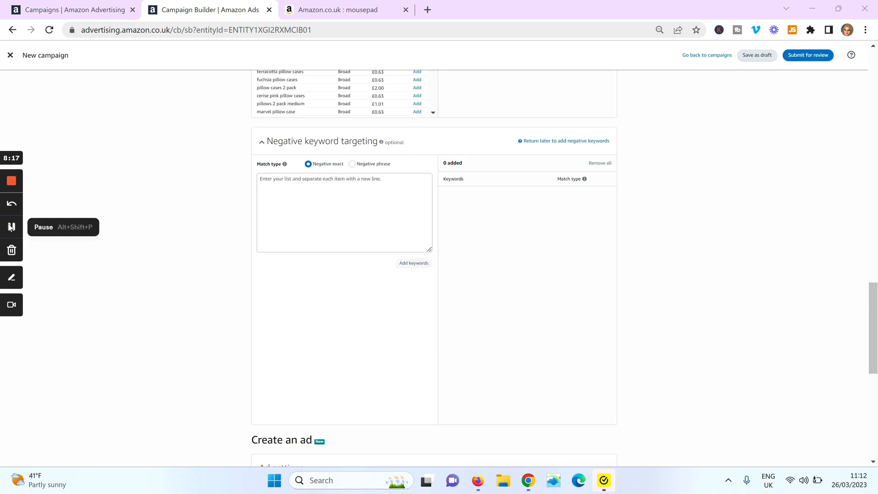
click(344, 212)
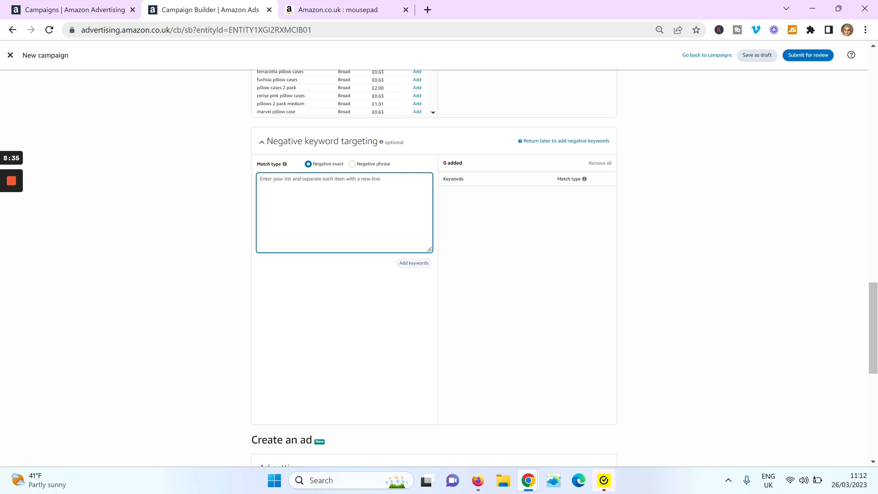
text(pillow)
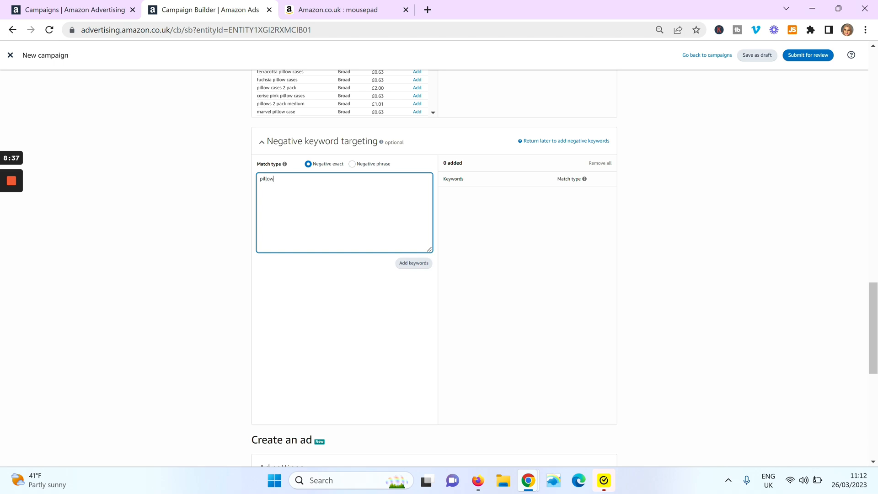
text(s2 pack)
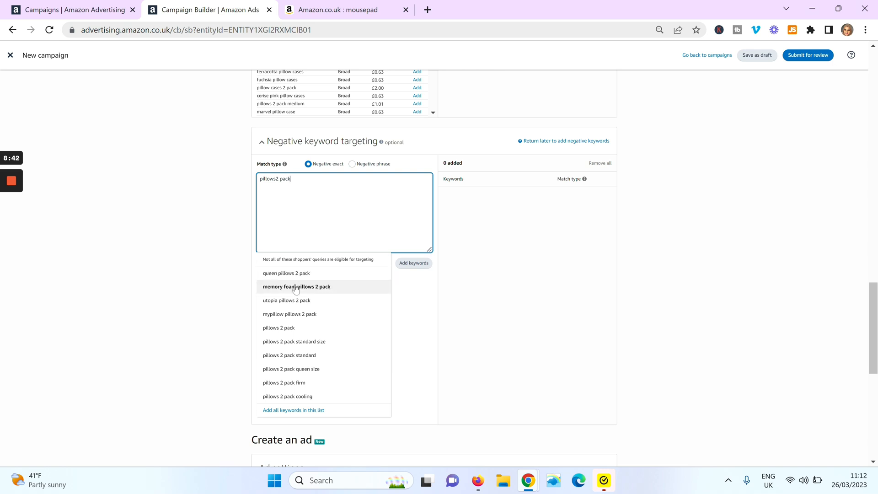
click(303, 329)
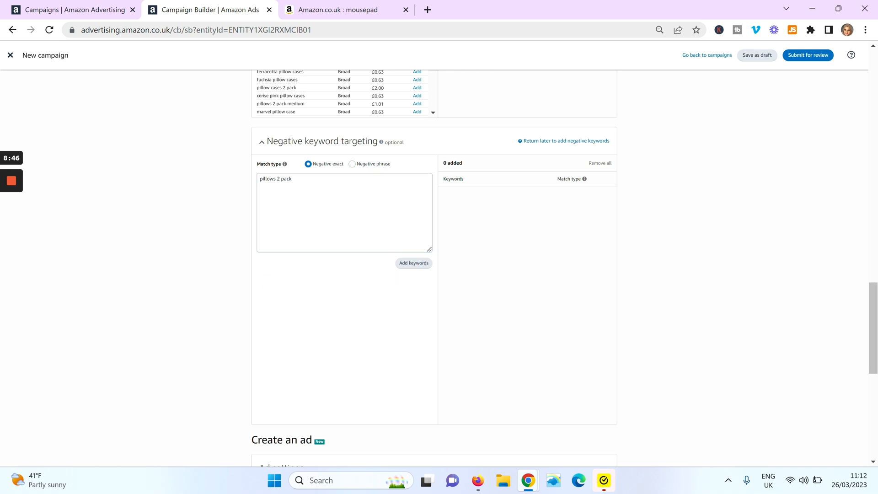
click(411, 264)
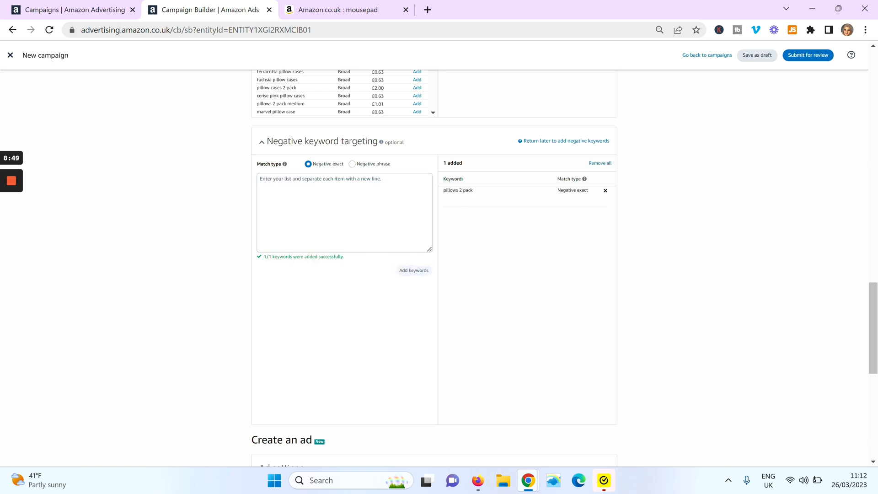
Step: Add bedcovers & pillows as a negative phrase keyword, and switch the negative match type back to exact
click(345, 213)
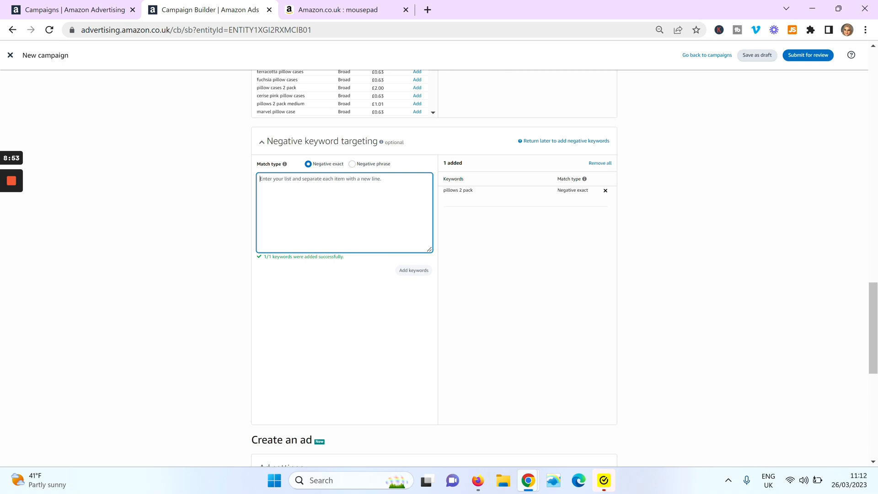
text(be)
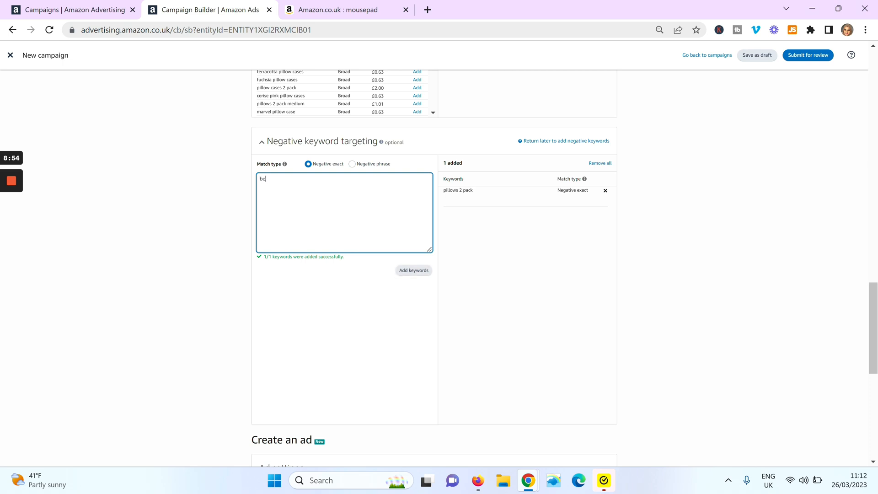
text(dcobvers & pillows)
click(352, 165)
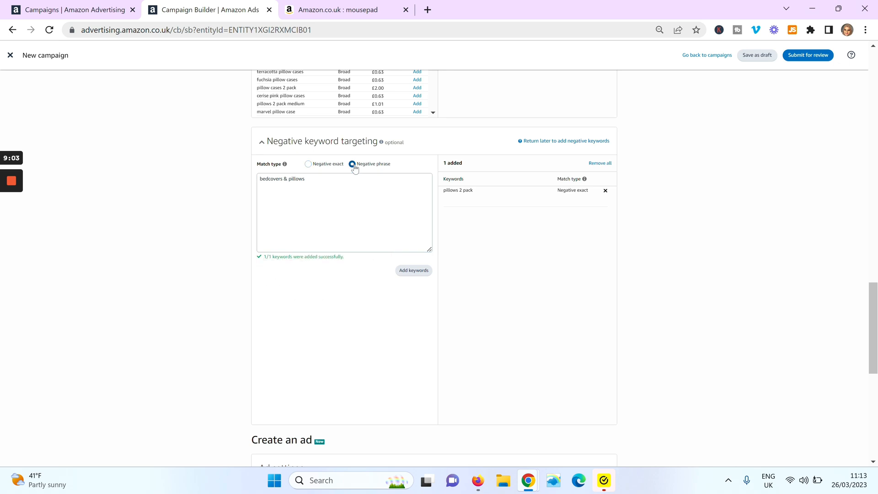
click(414, 270)
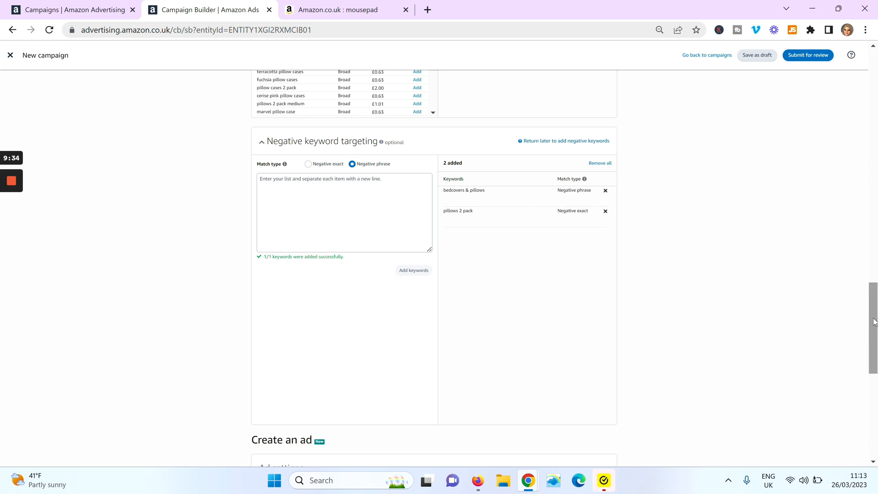
drag(873, 323, 873, 330)
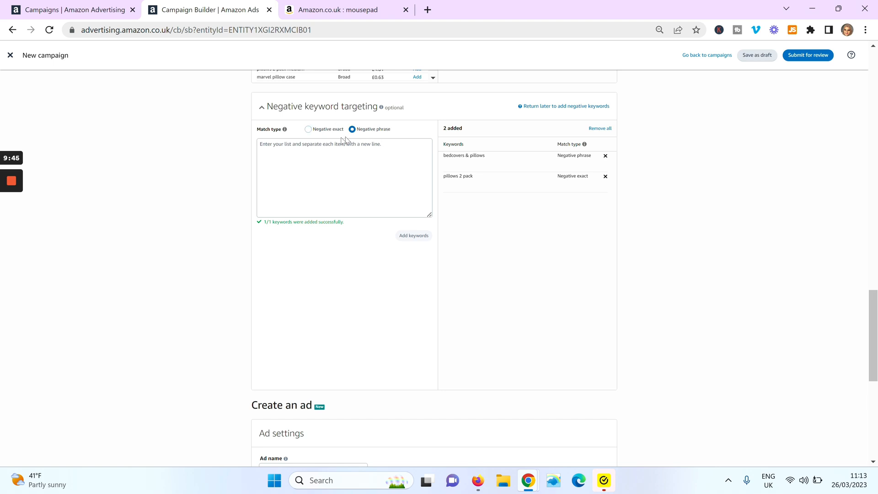
click(309, 129)
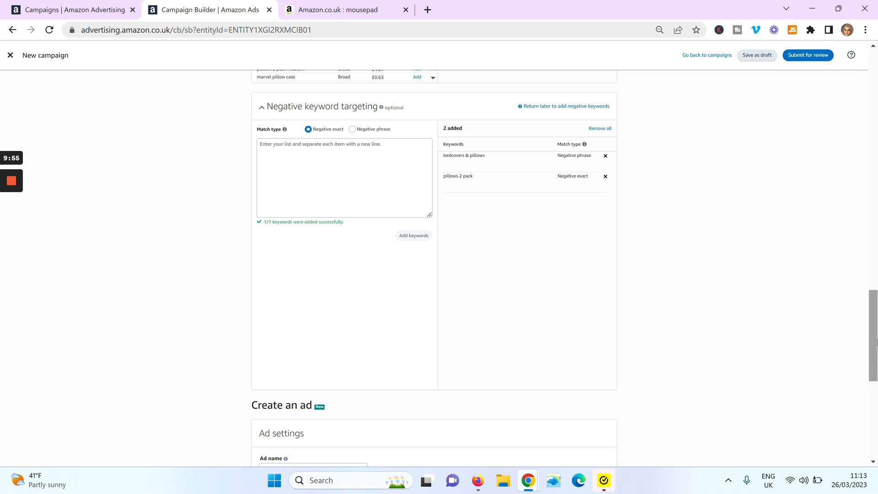
Step: Open the video section of the ad creative
drag(875, 337, 874, 410)
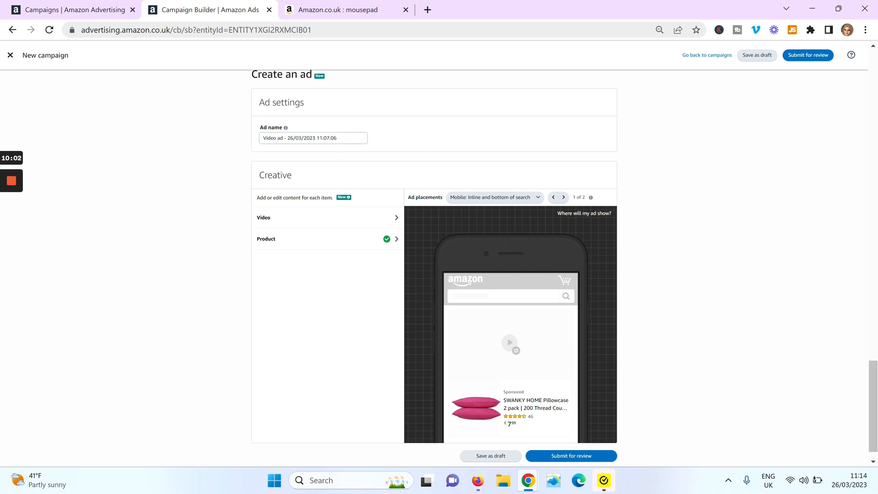
click(337, 138)
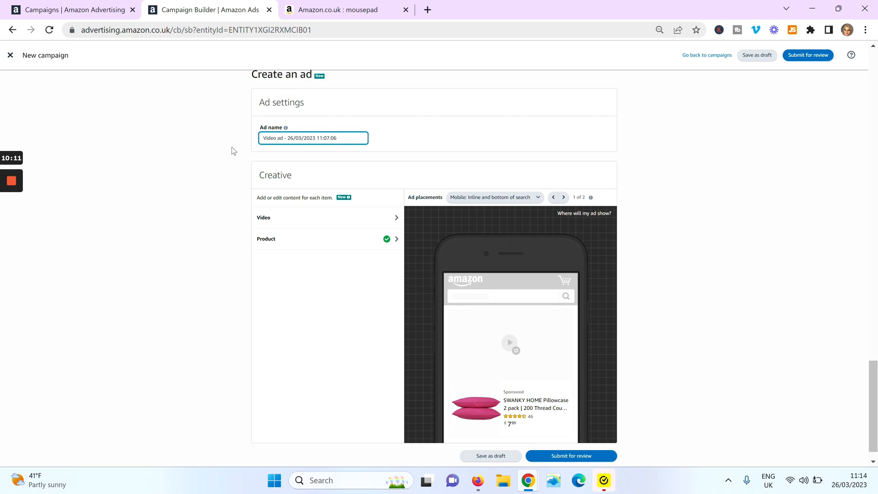
scroll(874, 374, down, 1)
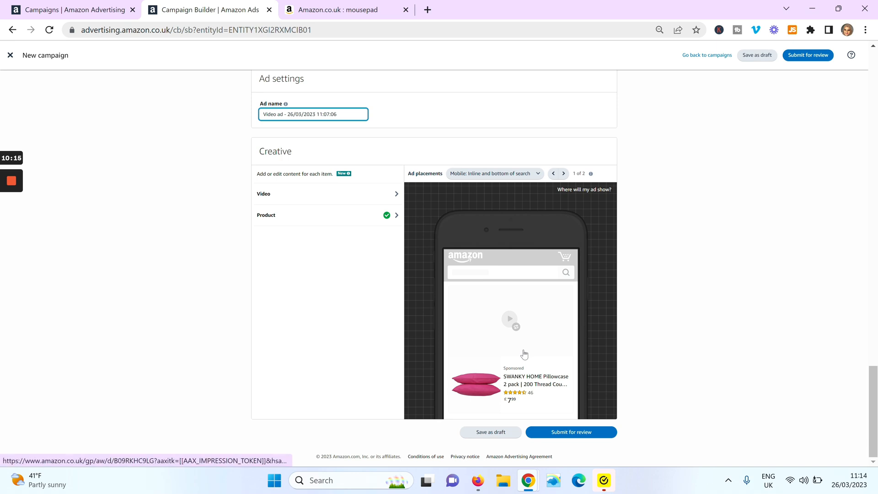
click(354, 197)
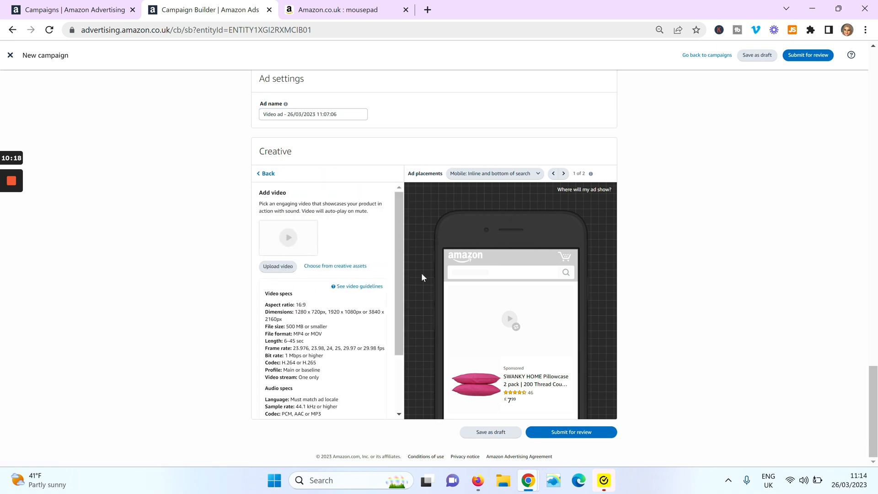
Step: Review the video specifications and the linked Sponsored Brands video template page
drag(402, 241, 403, 274)
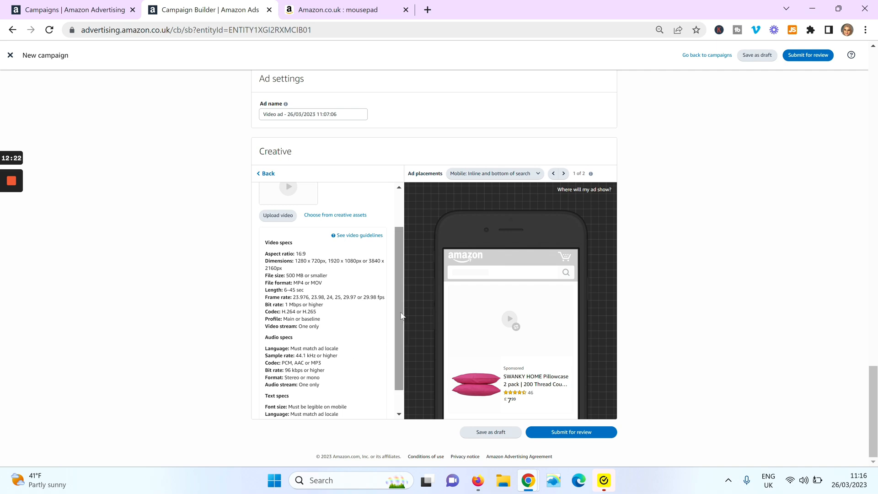
drag(404, 316, 403, 330)
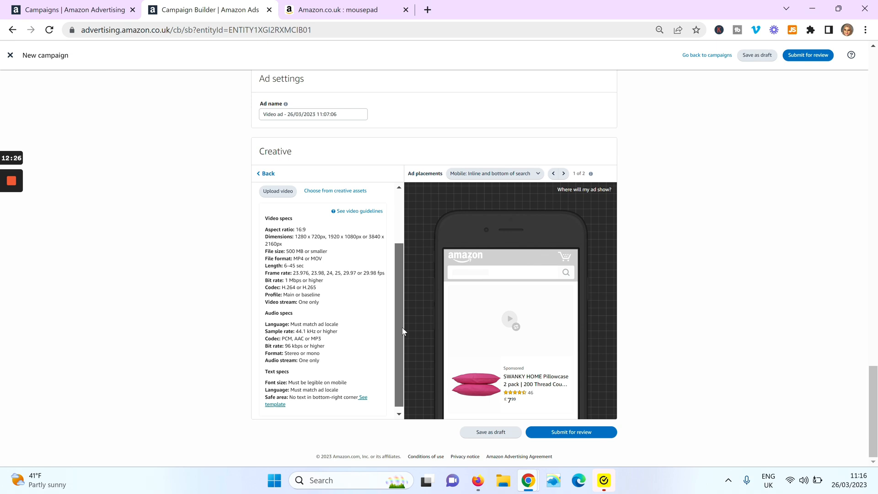
drag(402, 330, 403, 324)
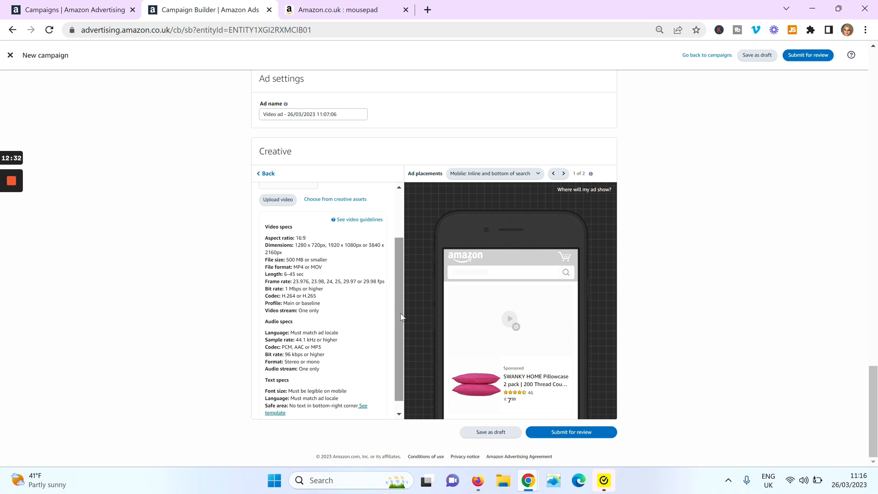
scroll(402, 326, down, 1)
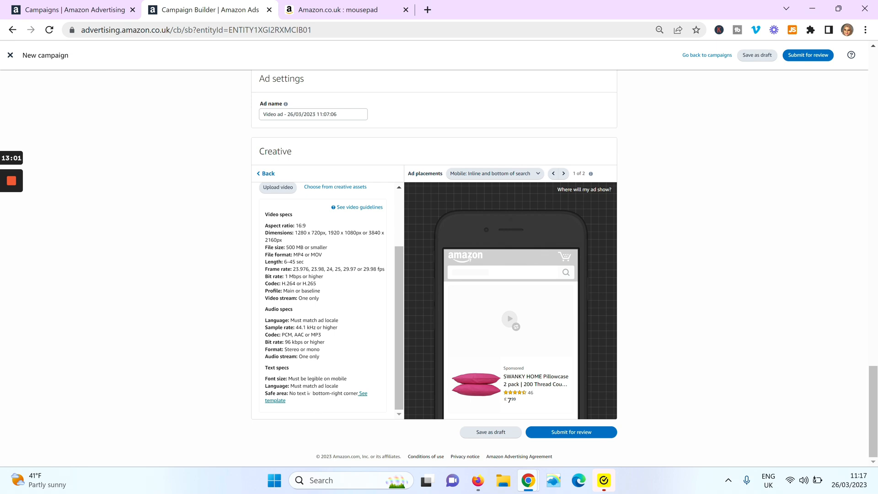
click(365, 395)
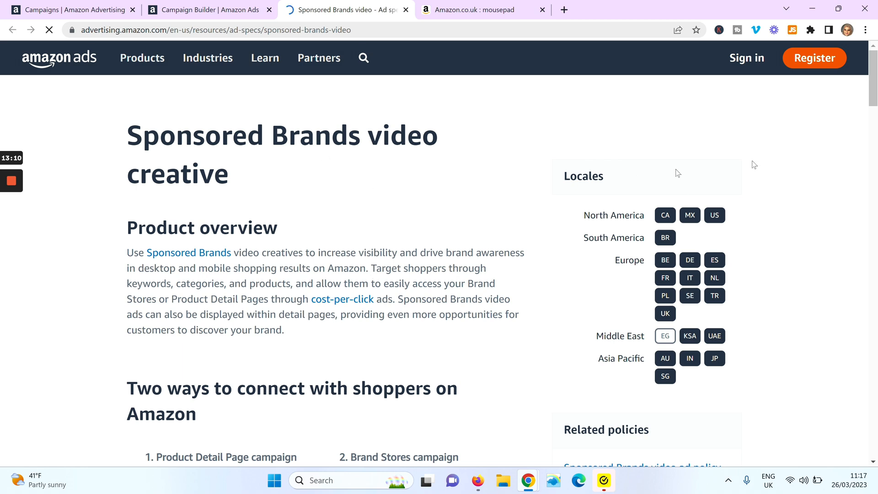
drag(874, 97, 874, 65)
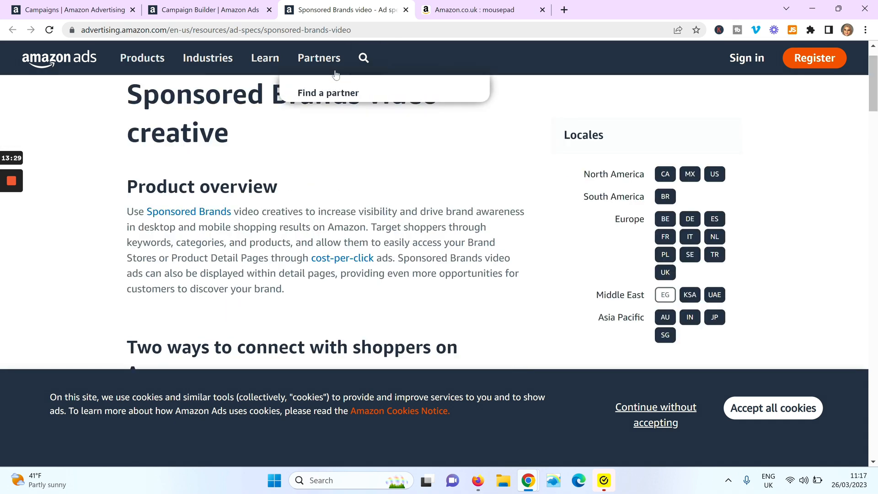
click(227, 16)
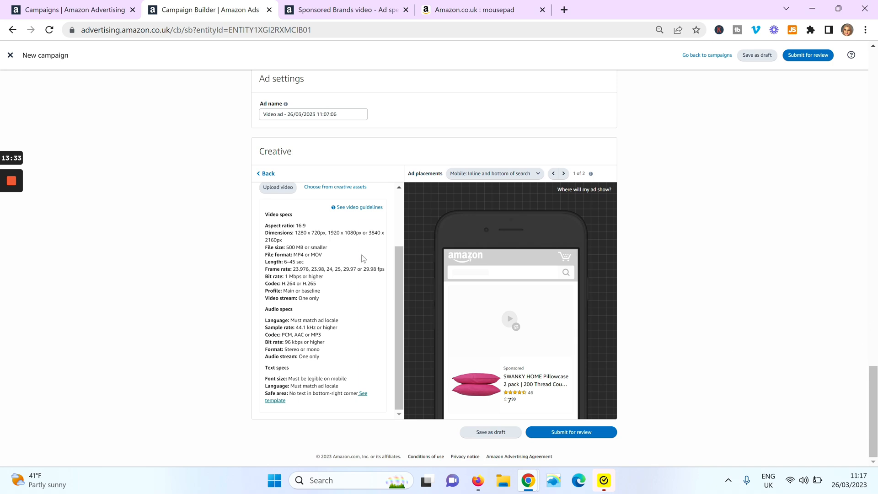
drag(873, 397, 873, 379)
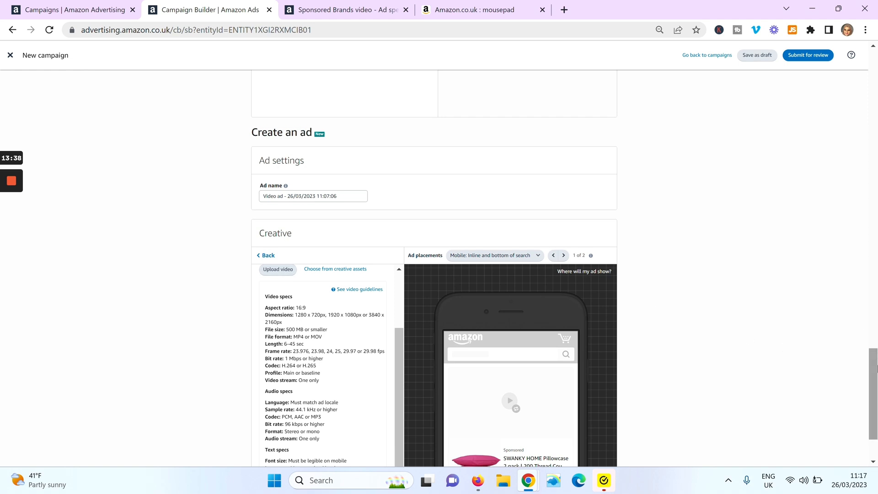
drag(875, 382, 874, 400)
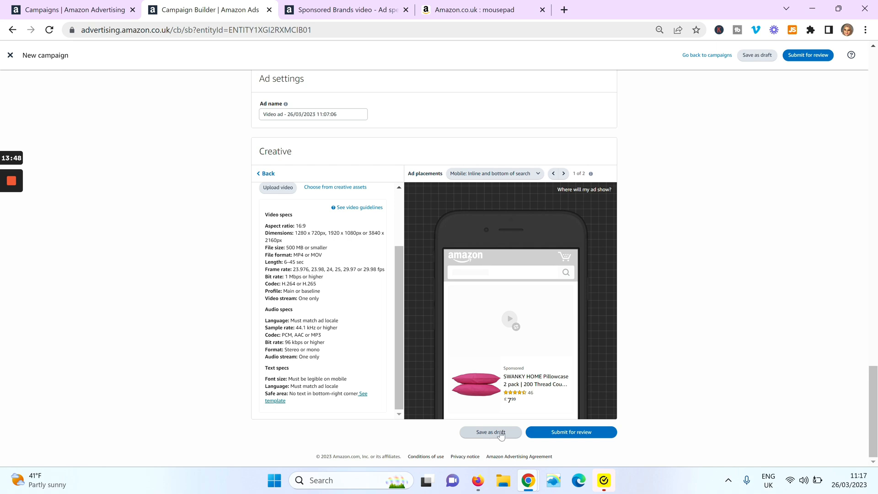
drag(874, 386, 872, 434)
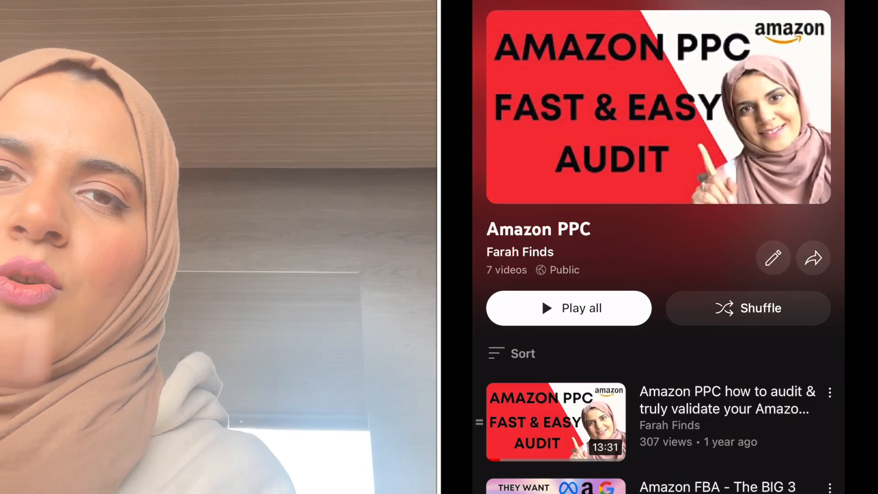
scroll(658, 275, down, 4)
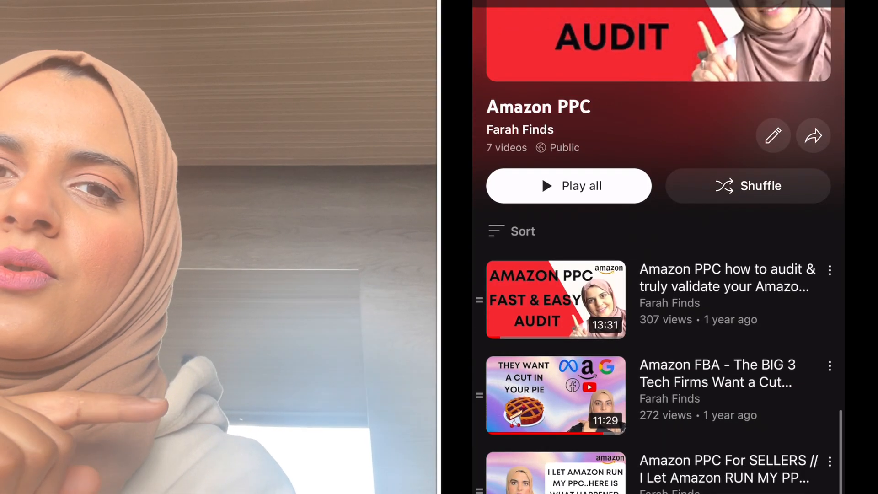
scroll(659, 274, down, 5)
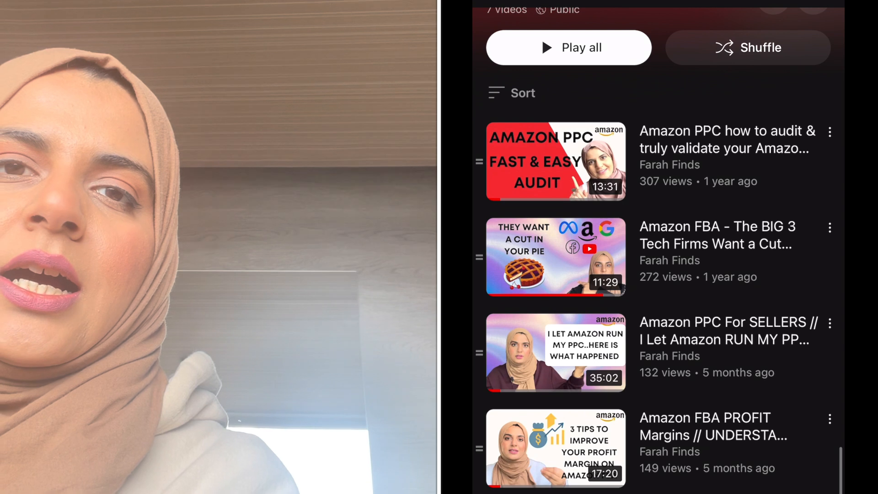
scroll(658, 256, down, 1)
scroll(658, 247, up, 3)
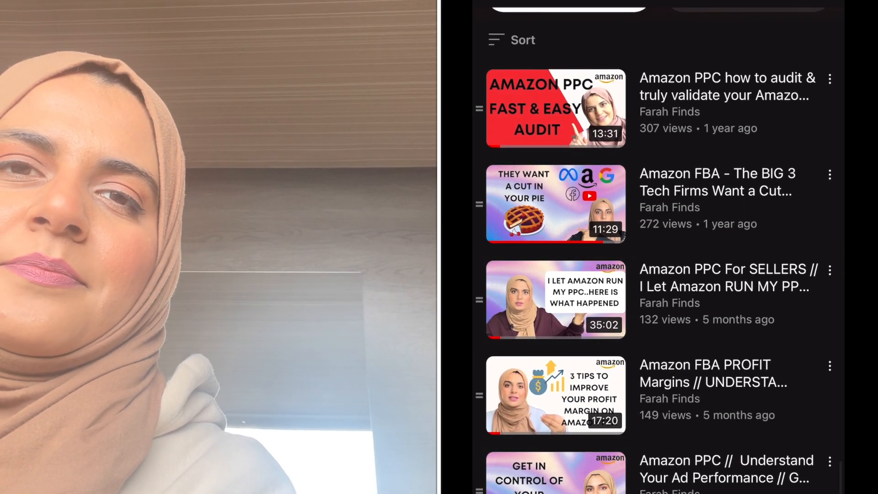